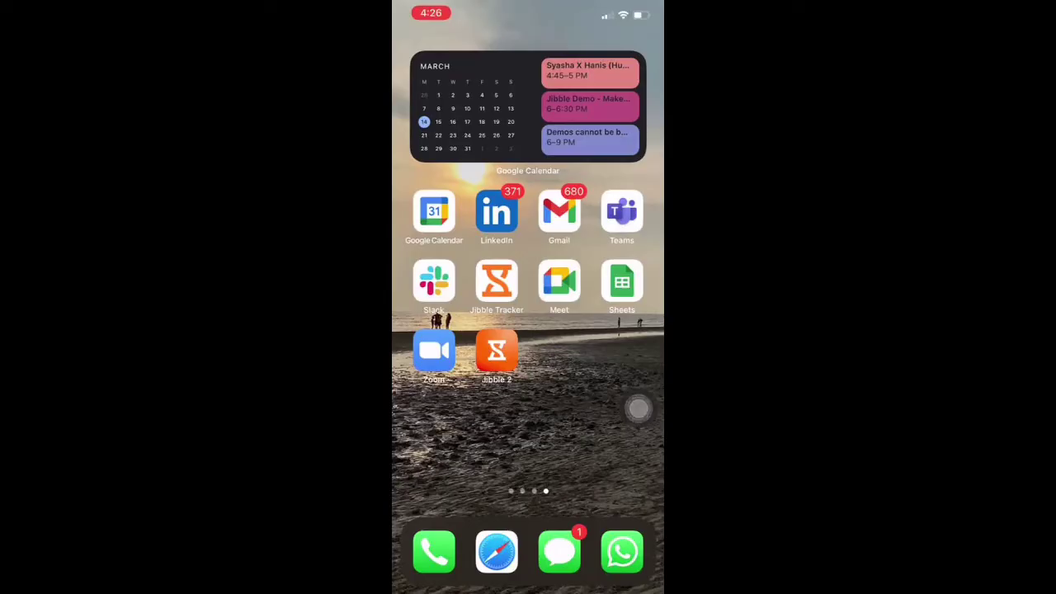
Step: Clock in under the Meetings activity from the Jibble 2 Time Clock
click(507, 355)
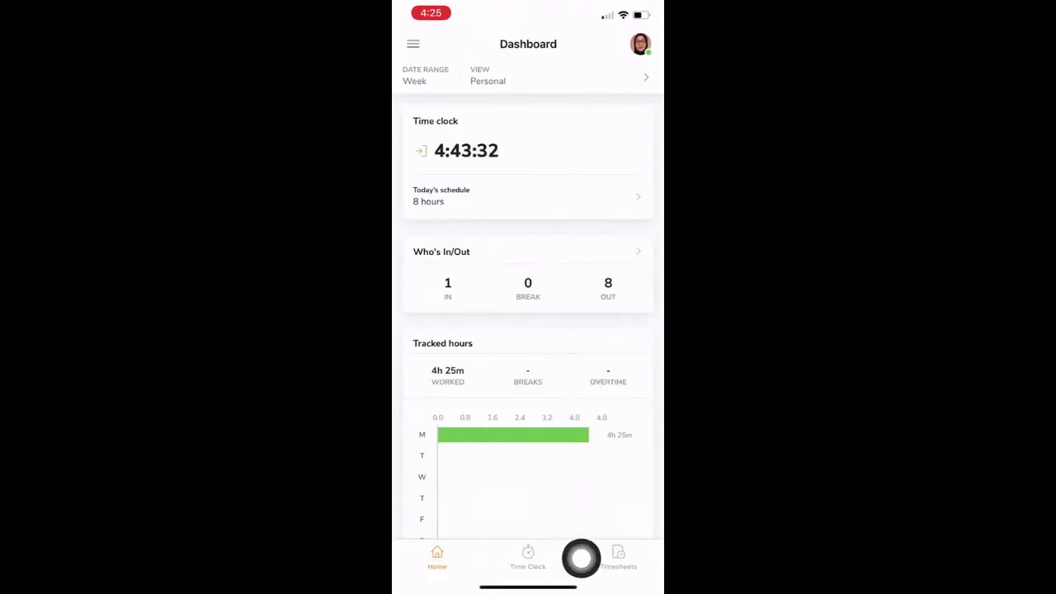
click(529, 559)
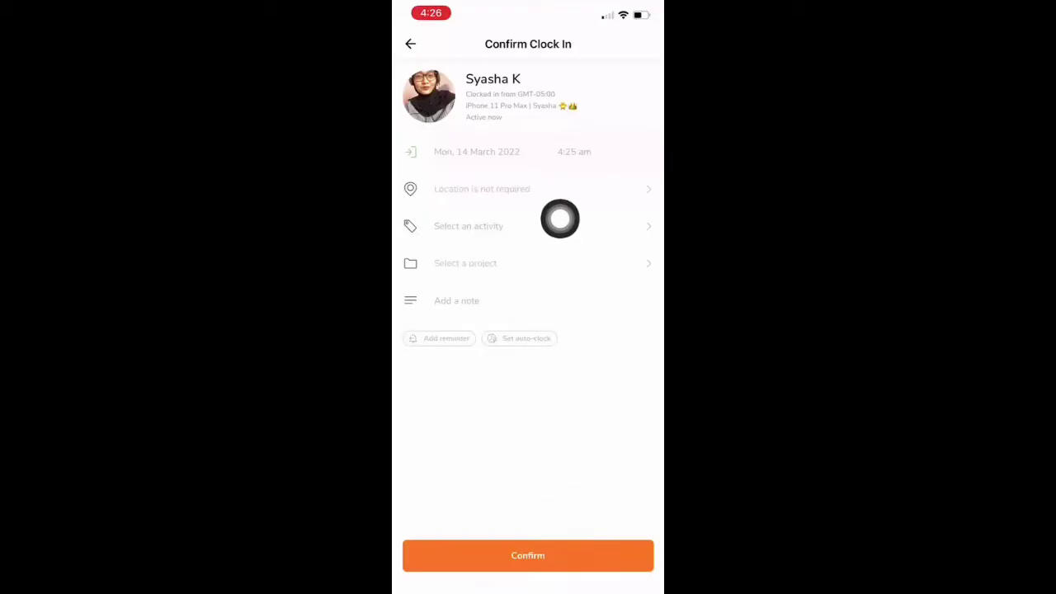
click(639, 239)
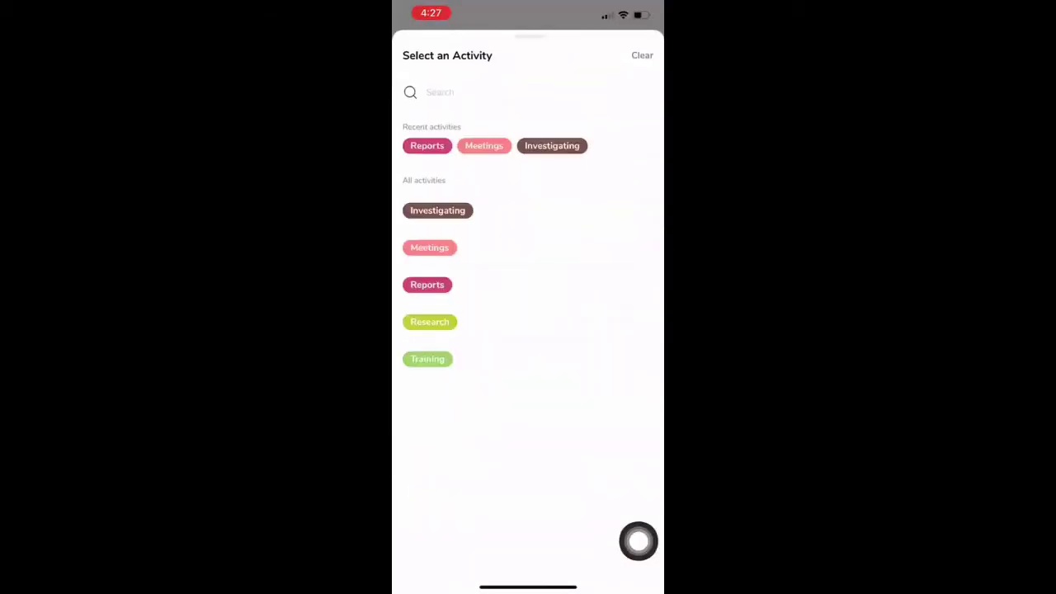
click(638, 545)
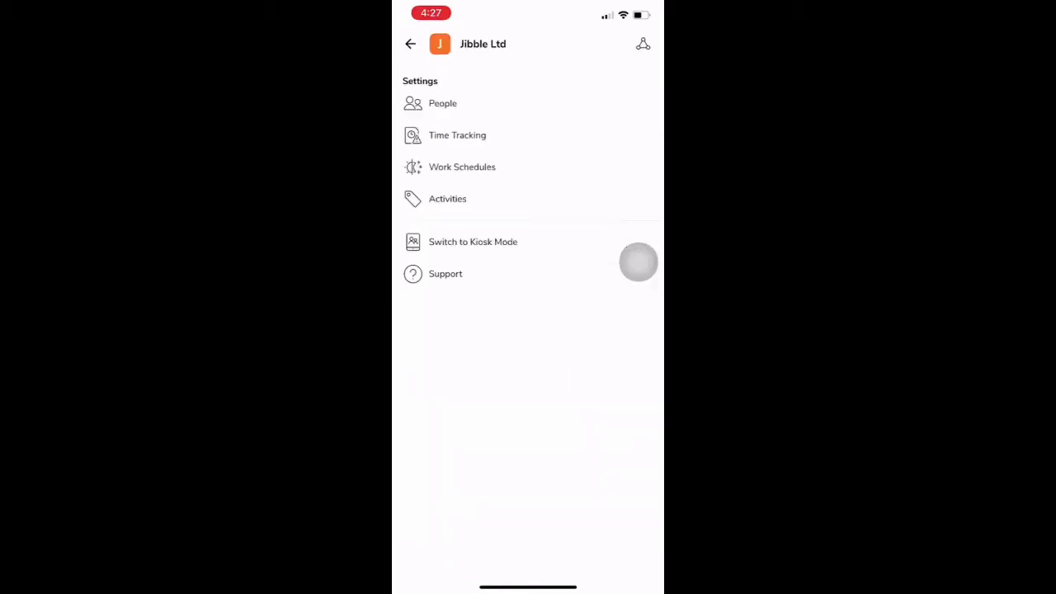
Step: Switch the phone into Kiosk mode from the organisation's settings menu
drag(639, 262, 581, 248)
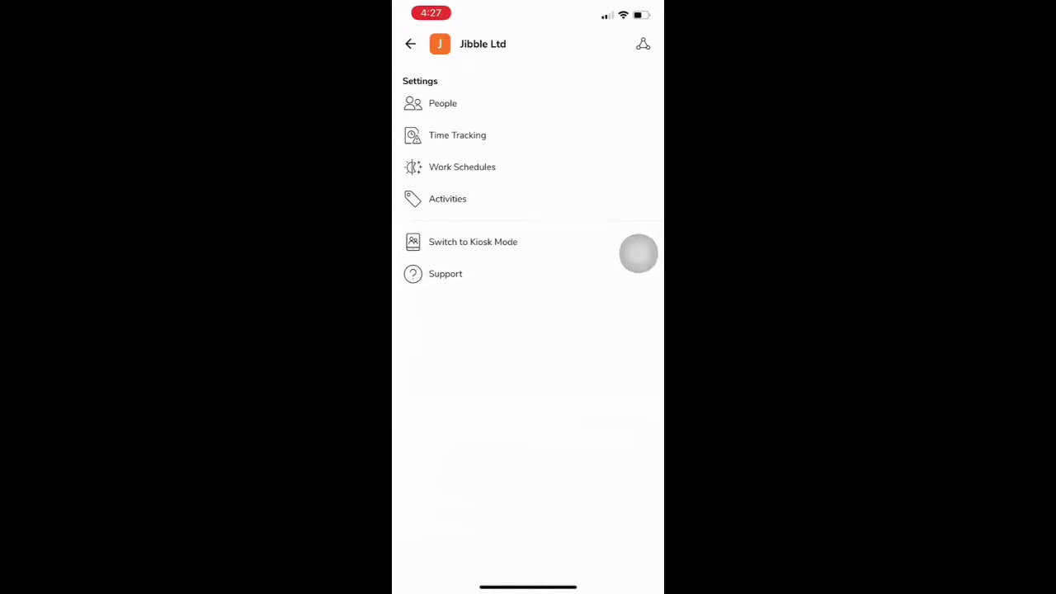
click(473, 242)
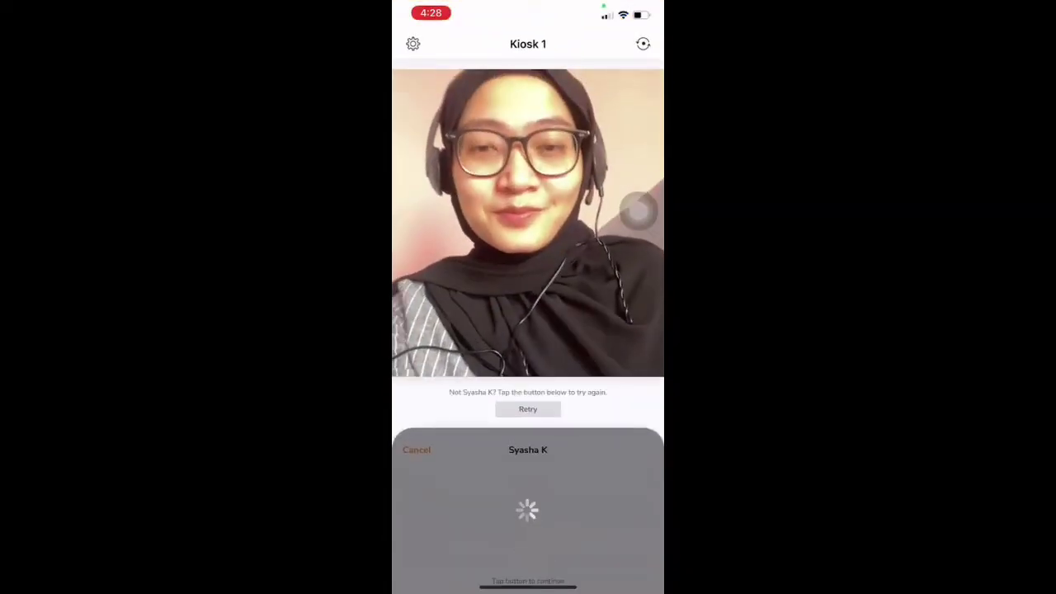
Step: Clock the recognised member in on Kiosk 1 with the Reports activity and no project
click(486, 552)
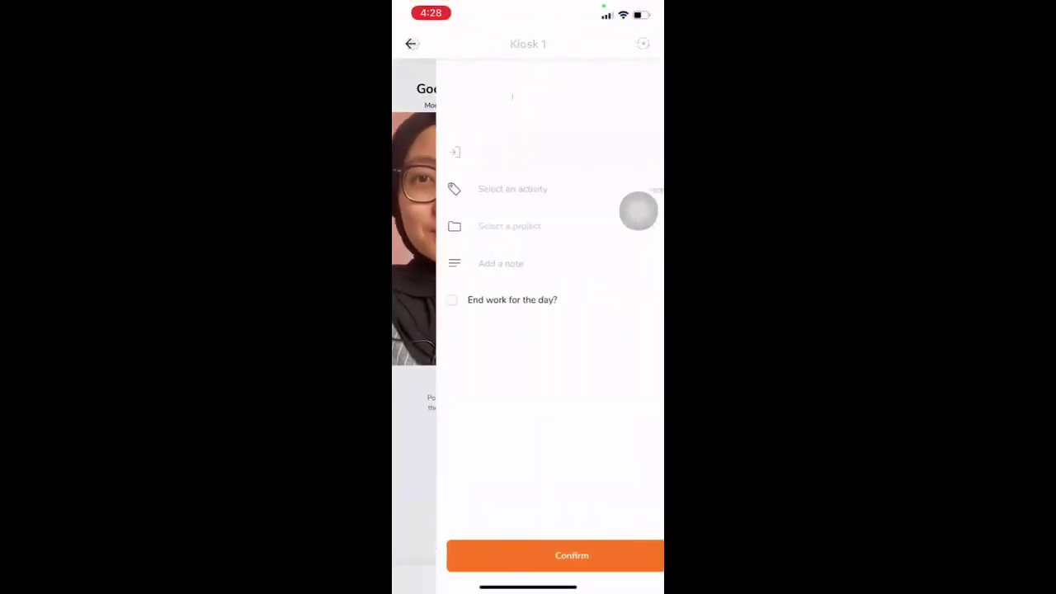
click(528, 224)
click(487, 143)
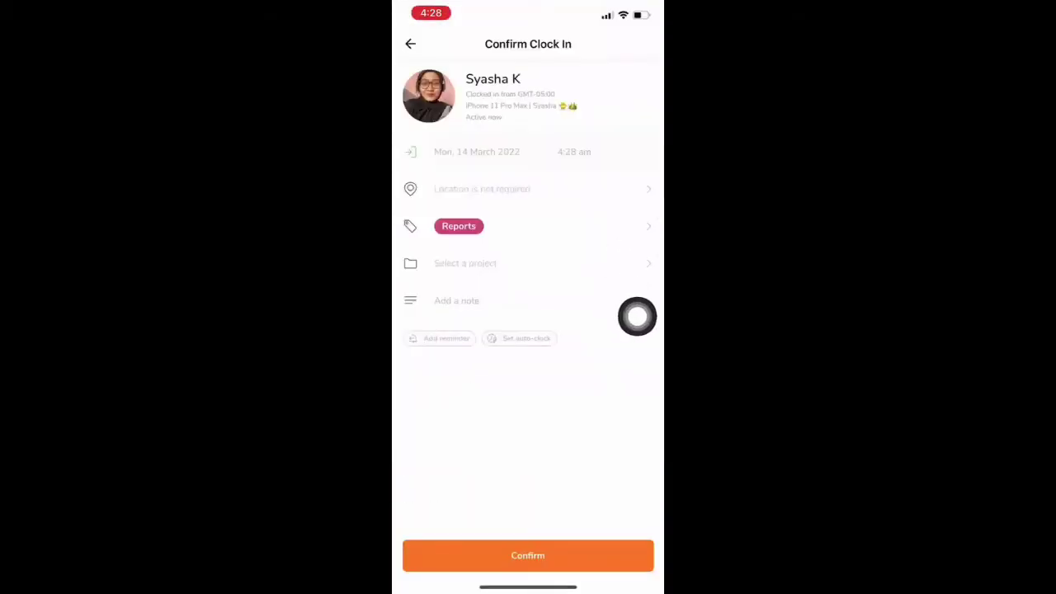
click(528, 226)
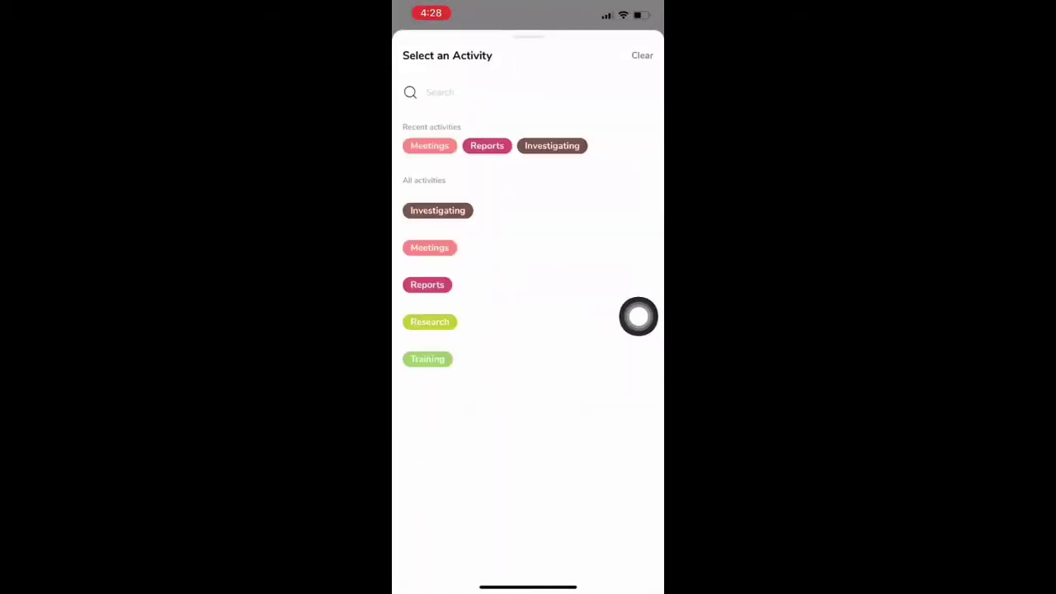
click(486, 145)
click(528, 262)
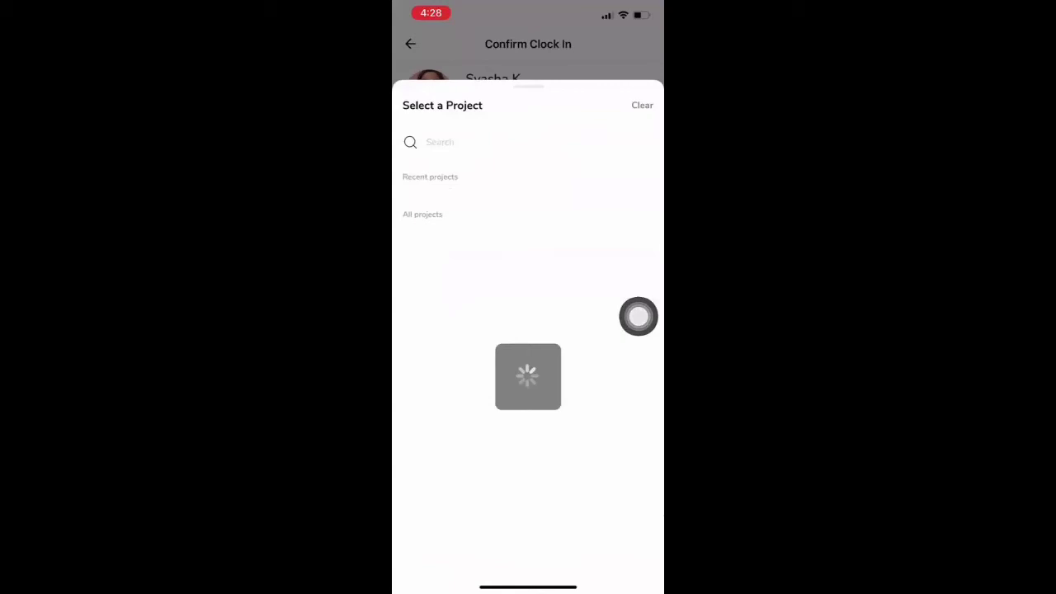
drag(529, 124, 528, 371)
click(528, 556)
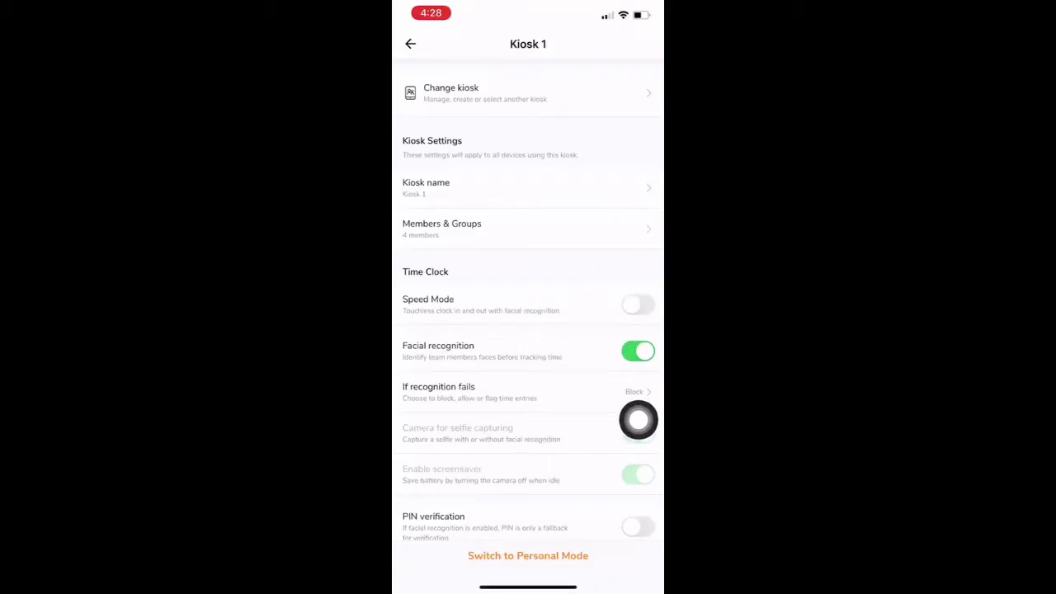
Step: Turn on the kiosk's touchless Speed Mode
click(638, 305)
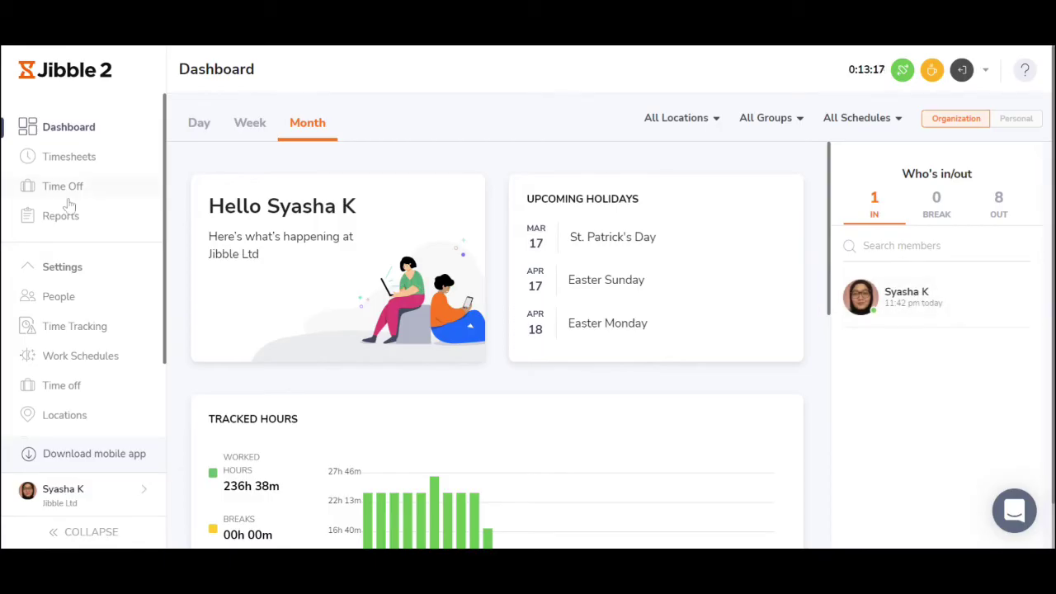
Step: Open the Work Schedules settings to view the default Flexi schedule
click(121, 358)
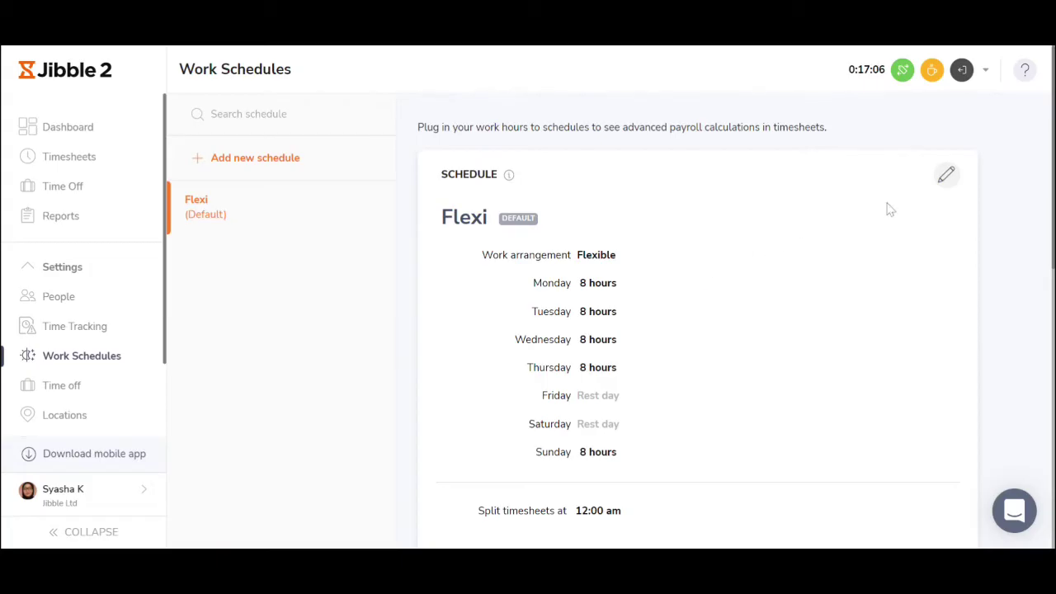
Step: Change the Flexi schedule to a Fixed arrangement with 9:00 am–5:00 pm working hours
click(946, 176)
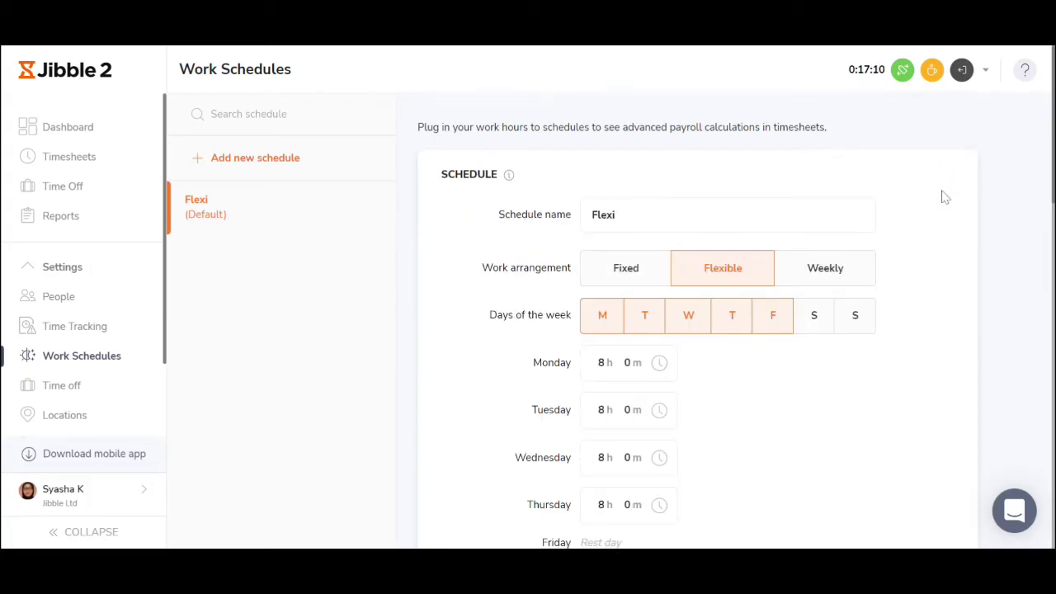
click(657, 279)
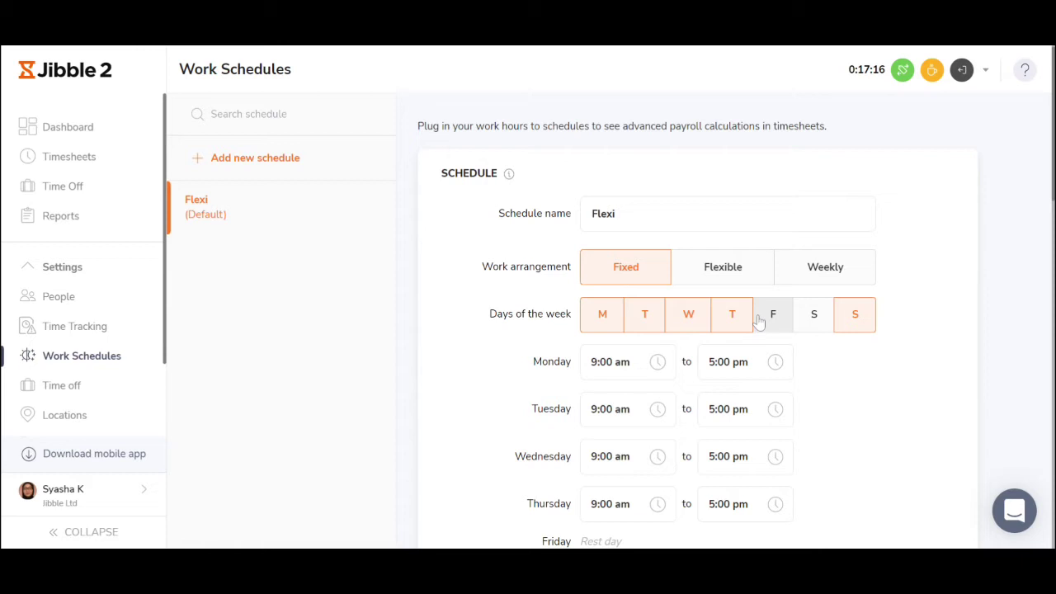
scroll(759, 320, down, 5)
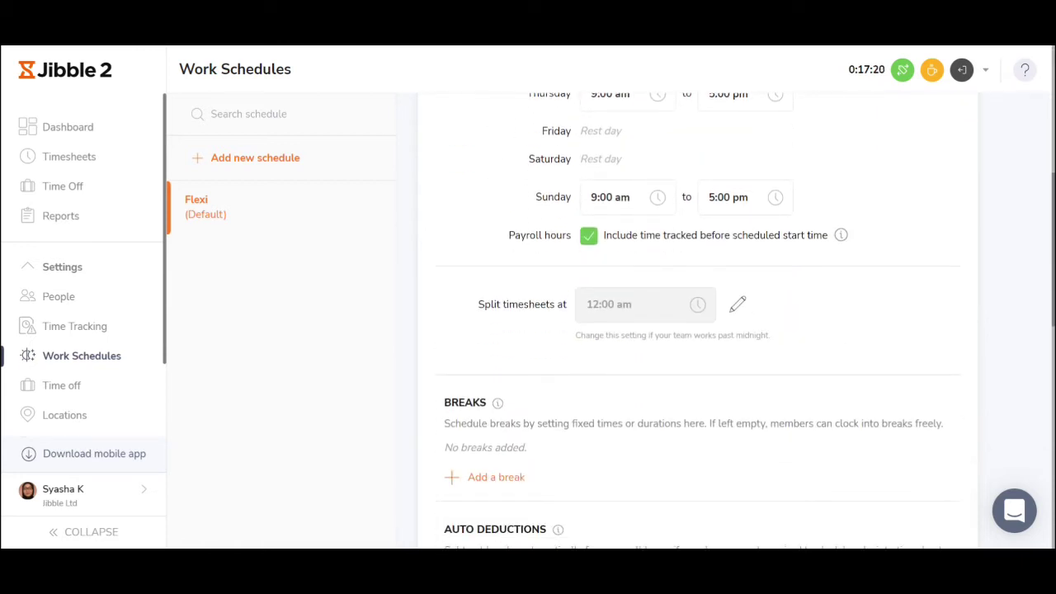
scroll(632, 401, down, 2)
Step: Add an unpaid break allowed between 1:00 and 2:00 pm
click(505, 311)
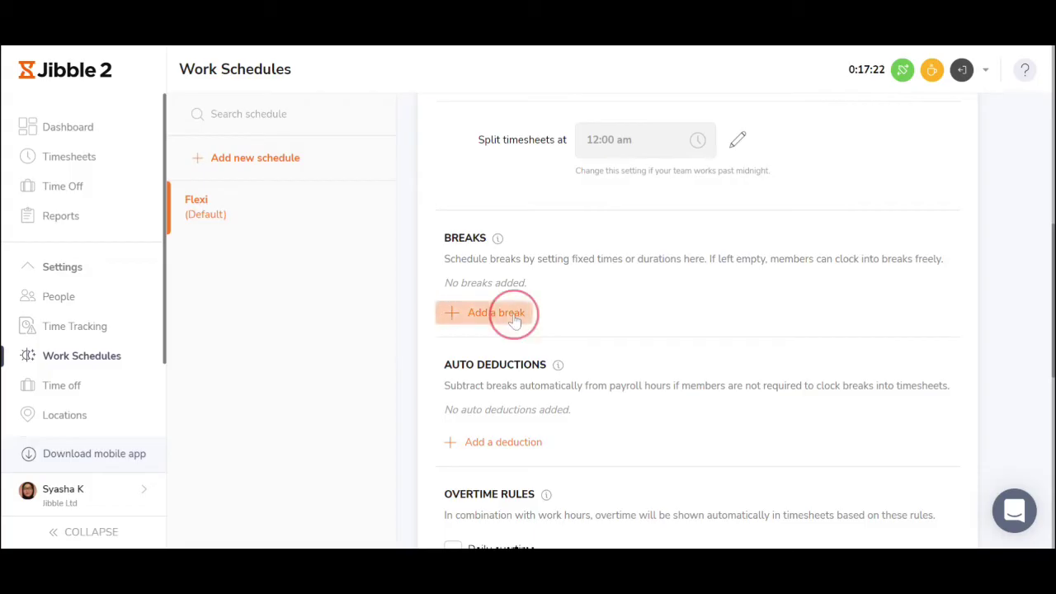
click(535, 345)
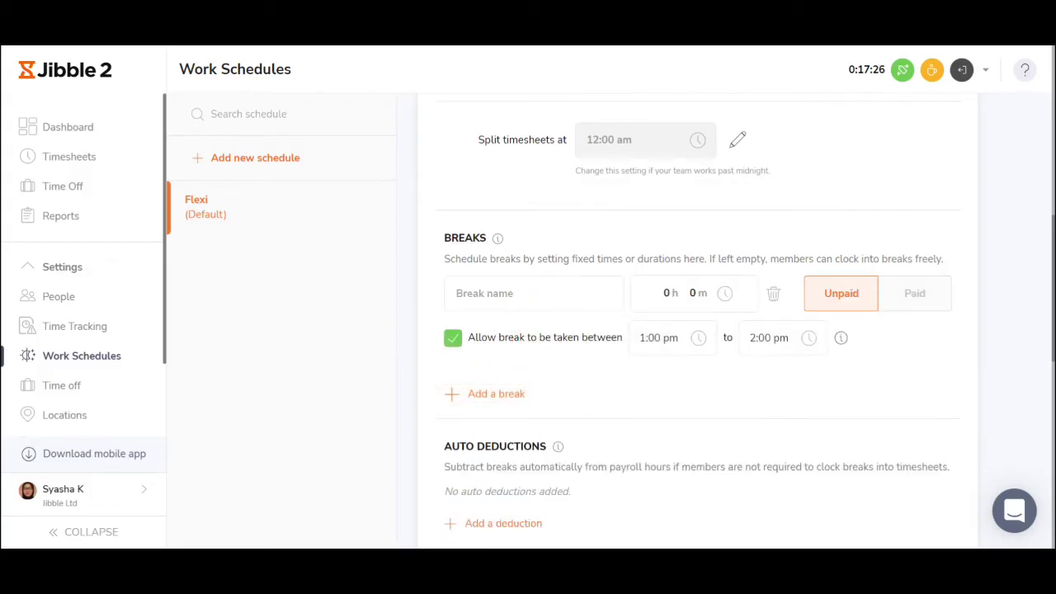
scroll(613, 376, down, 2)
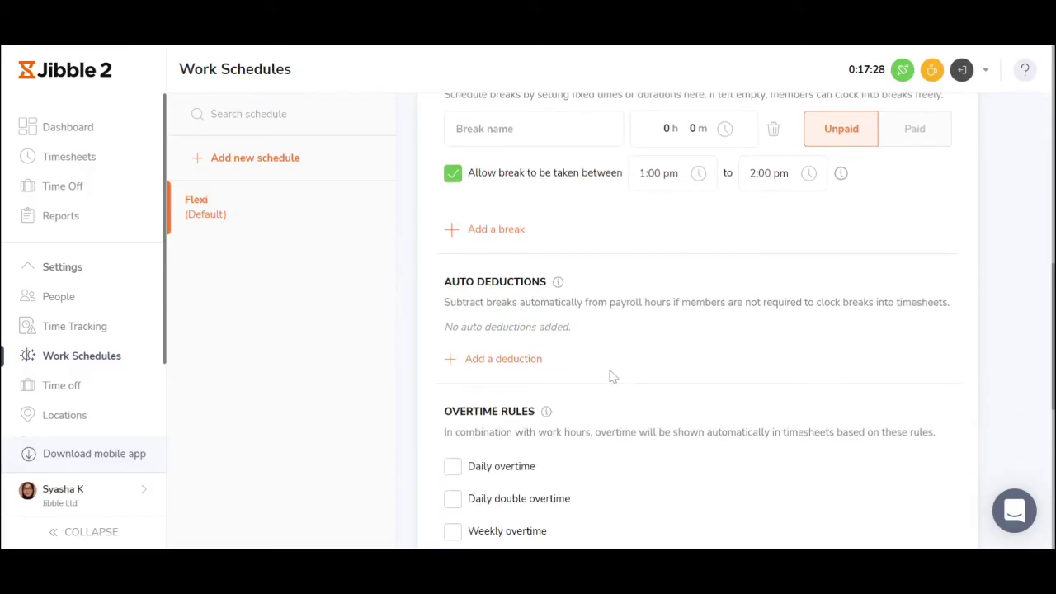
scroll(613, 376, down, 1)
Step: Enable daily and daily double overtime measured by time, from 9:00 am onwards
click(453, 383)
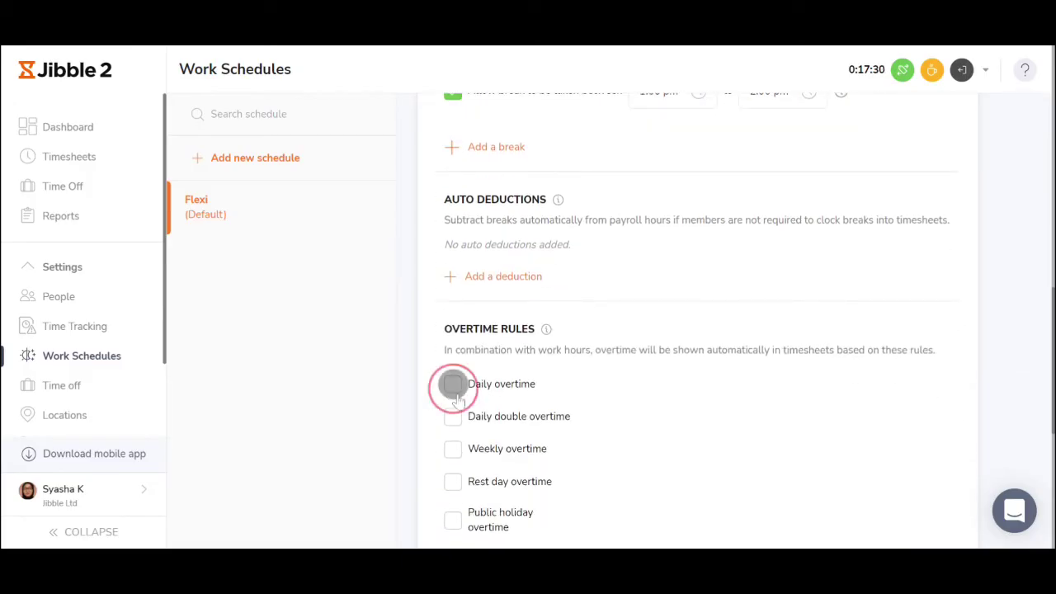
click(454, 436)
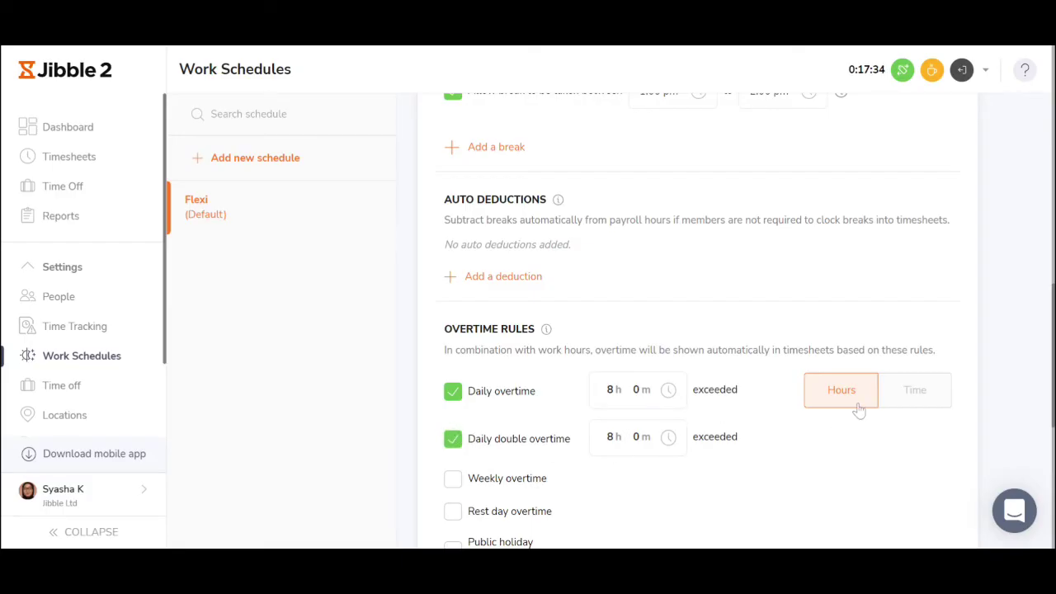
click(919, 391)
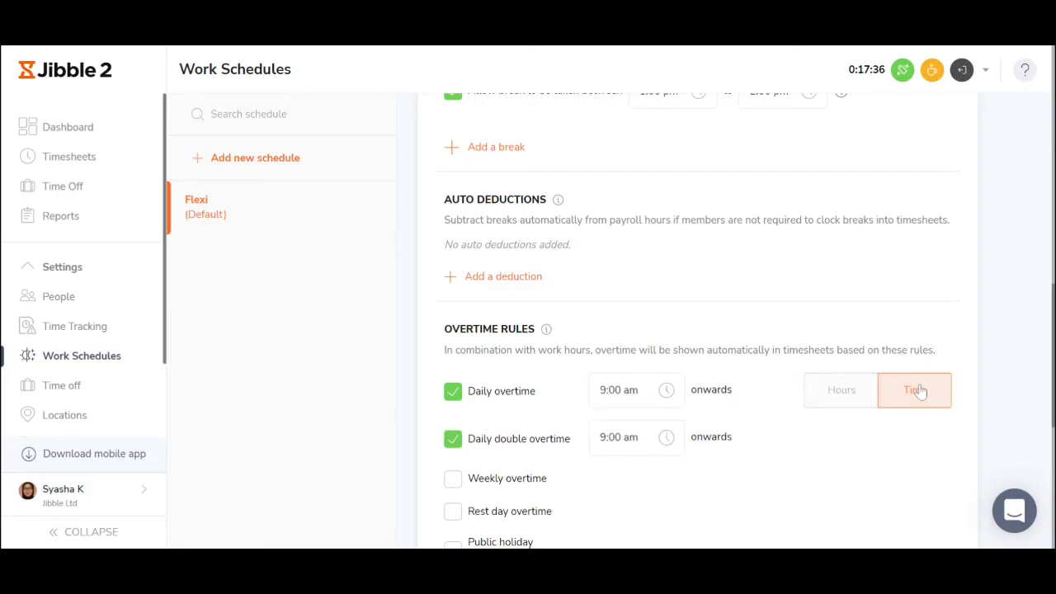
scroll(801, 420, down, 3)
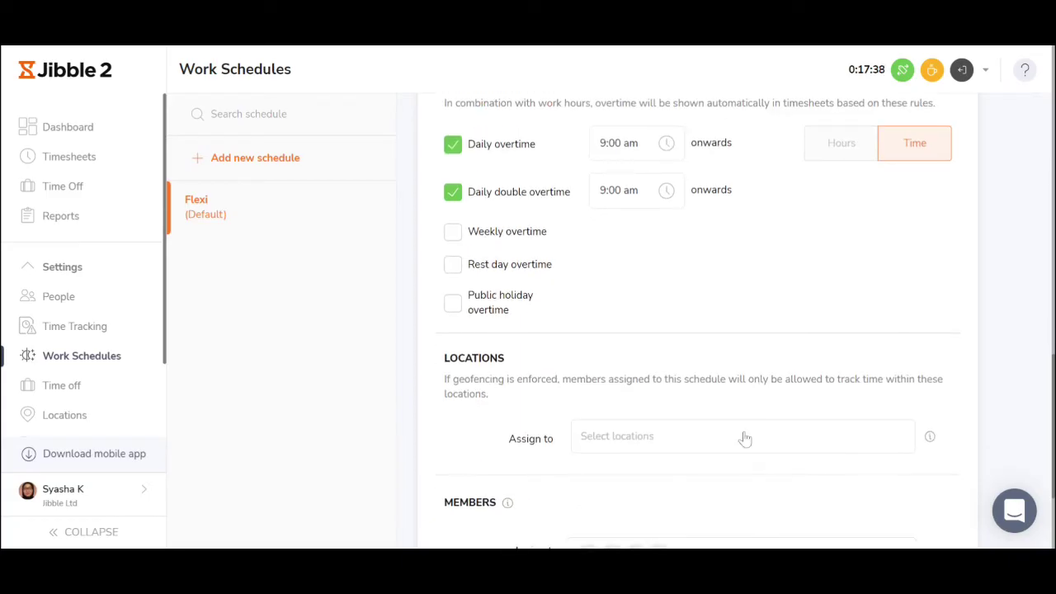
scroll(615, 477, down, 1)
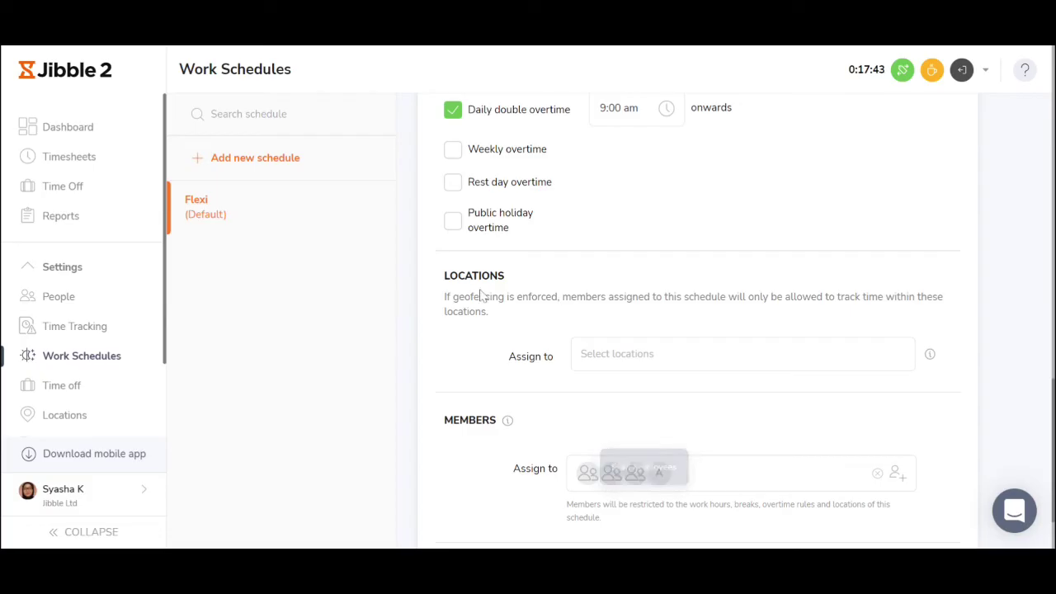
click(716, 363)
Step: Add a Madison Square Garden location with a 200-meter geofence radius
click(716, 359)
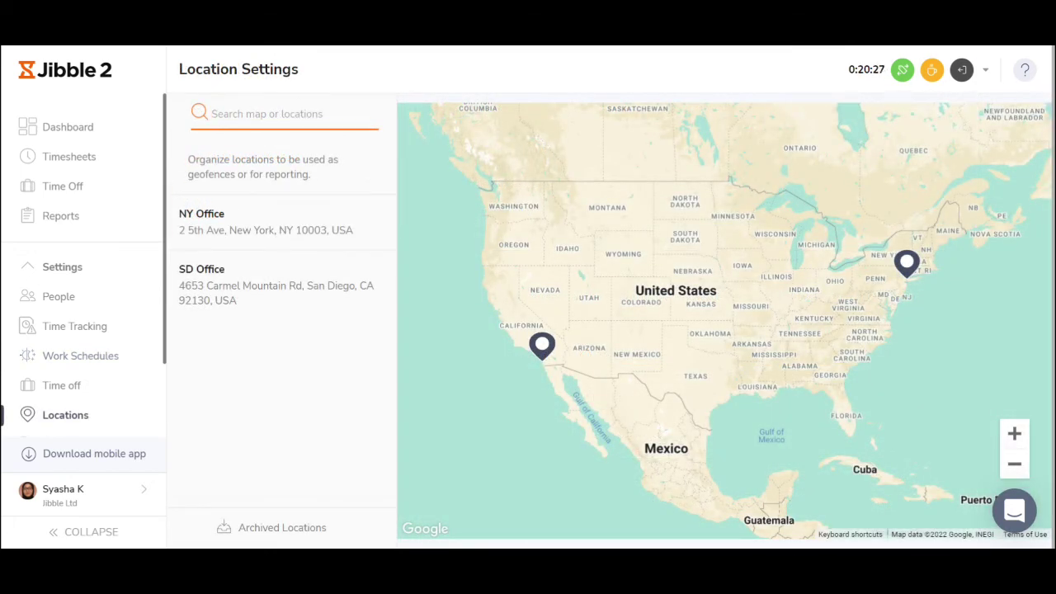
text(madison)
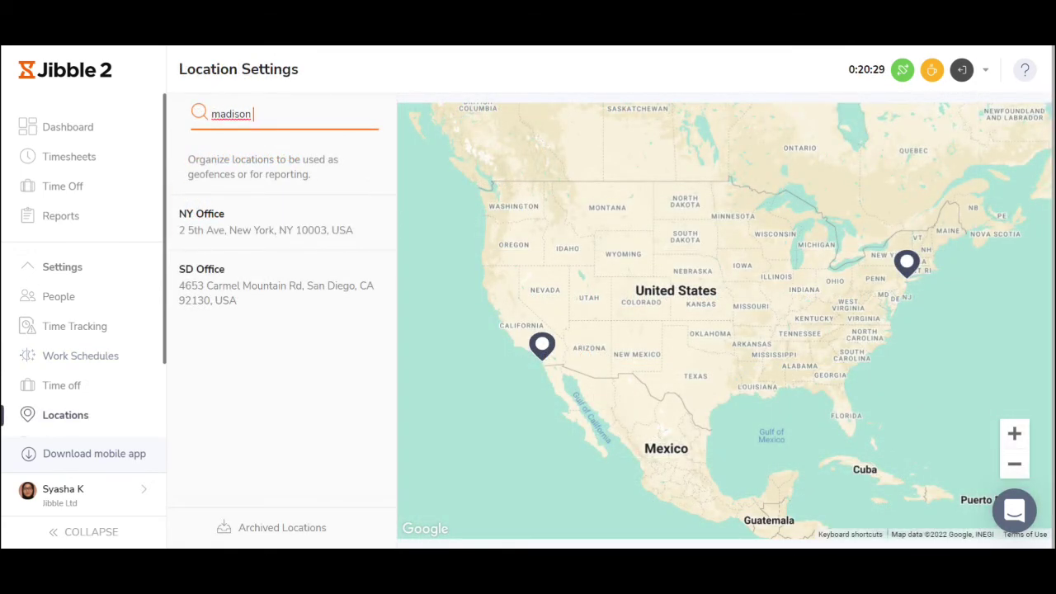
text( sq)
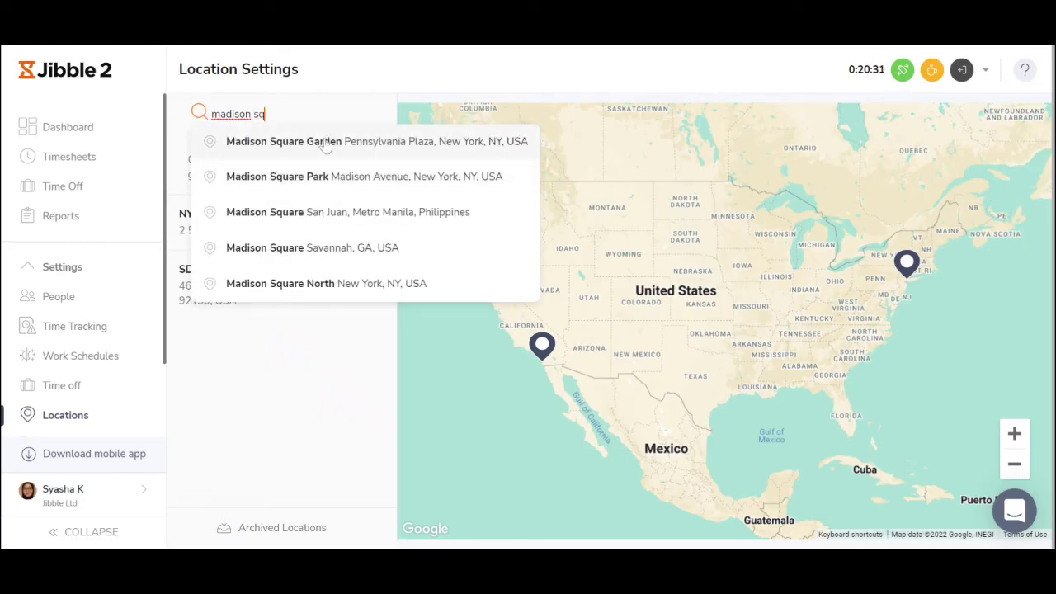
click(326, 142)
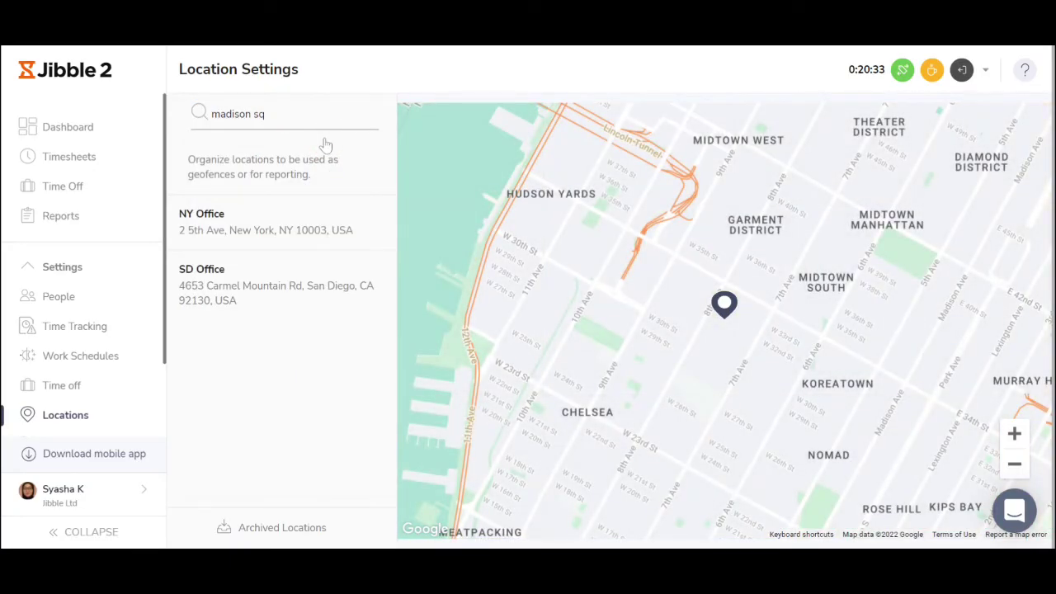
click(730, 315)
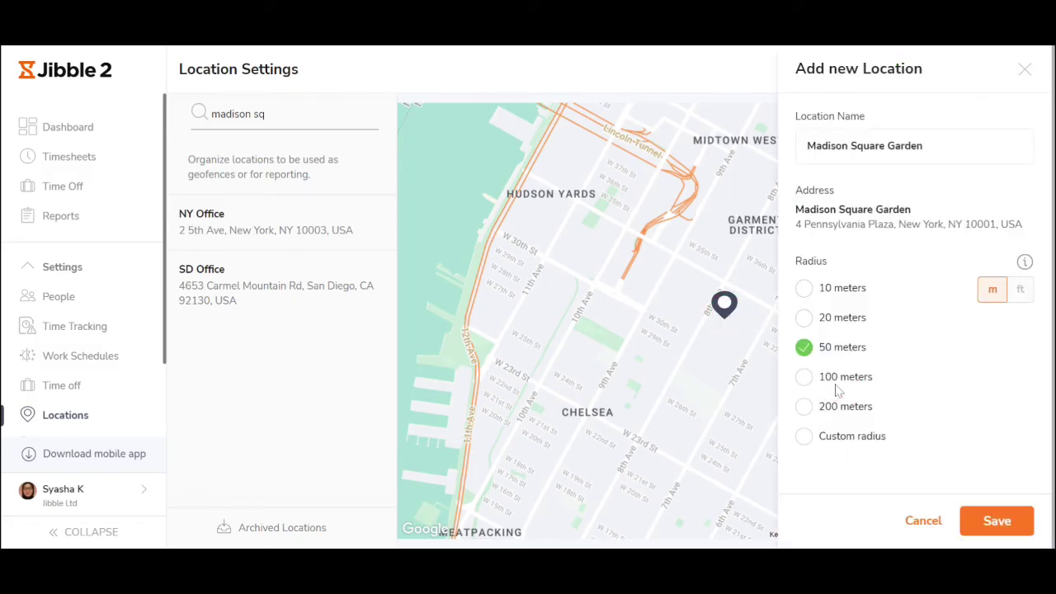
click(837, 386)
click(831, 409)
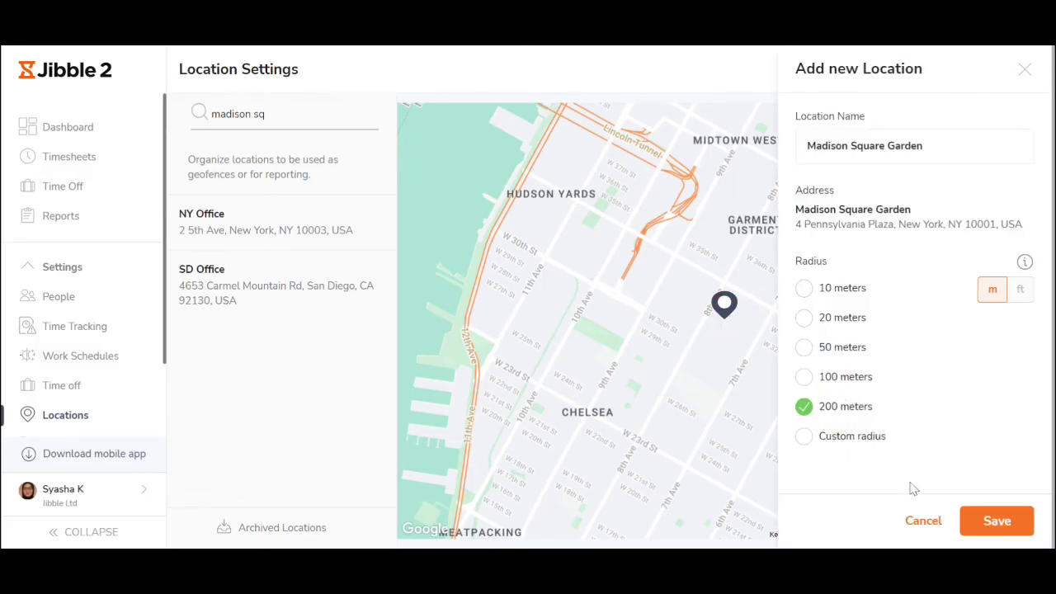
click(82, 157)
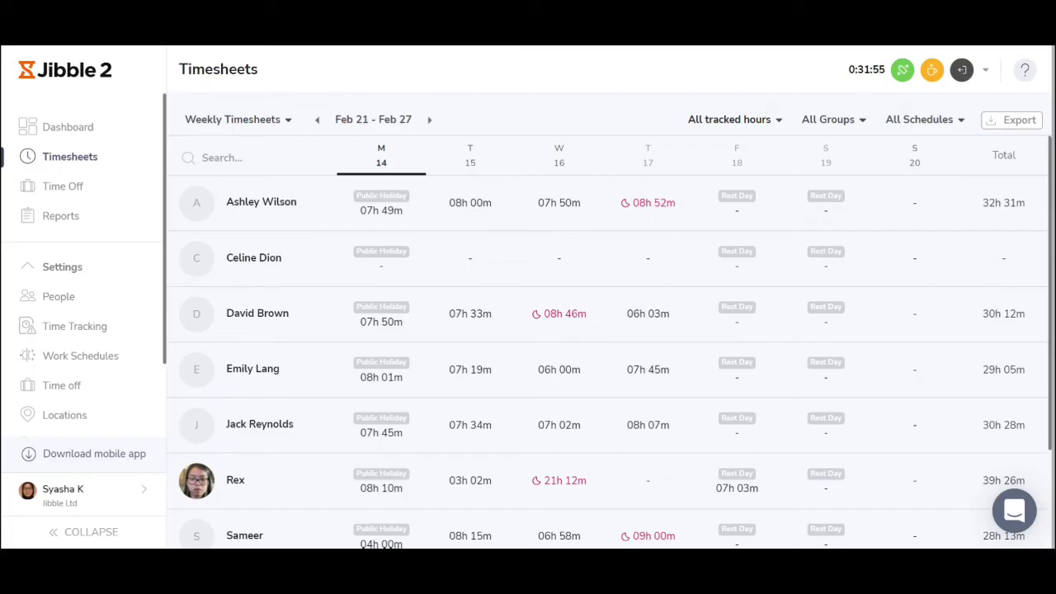
click(244, 124)
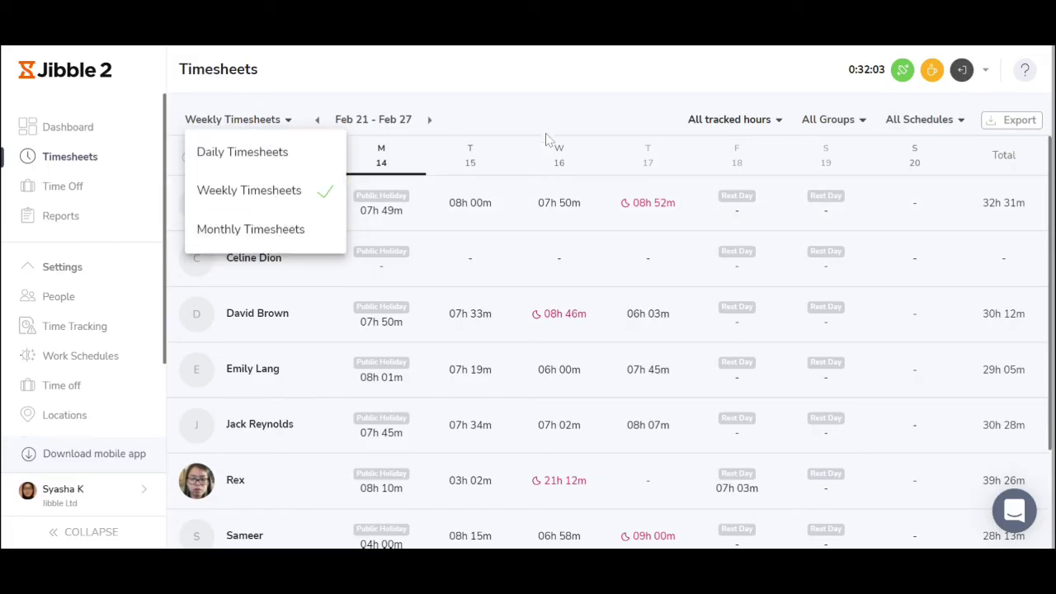
click(601, 94)
click(869, 130)
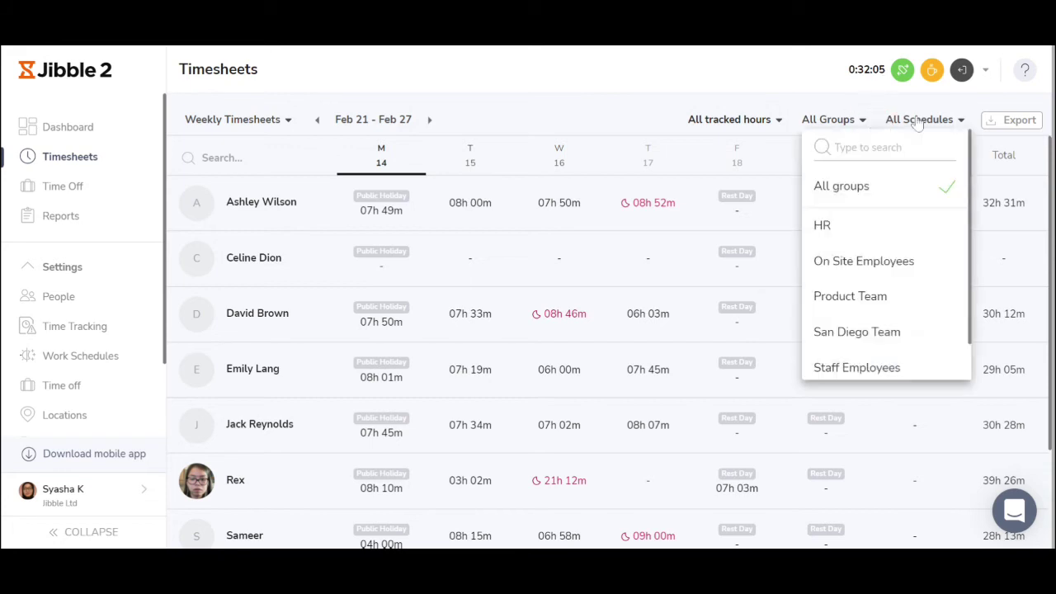
click(908, 120)
click(627, 130)
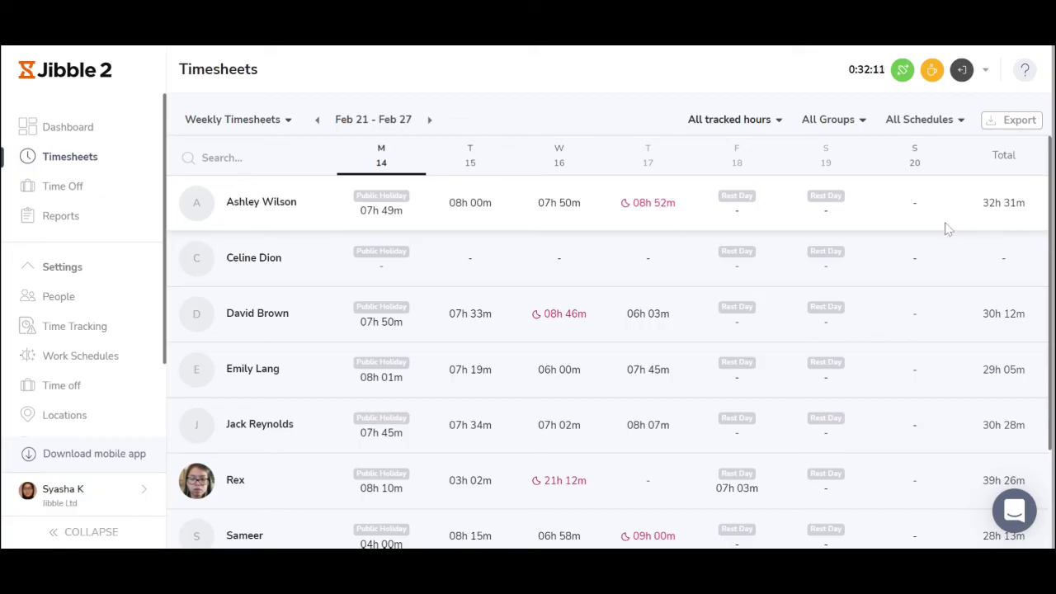
mouse_move(644, 216)
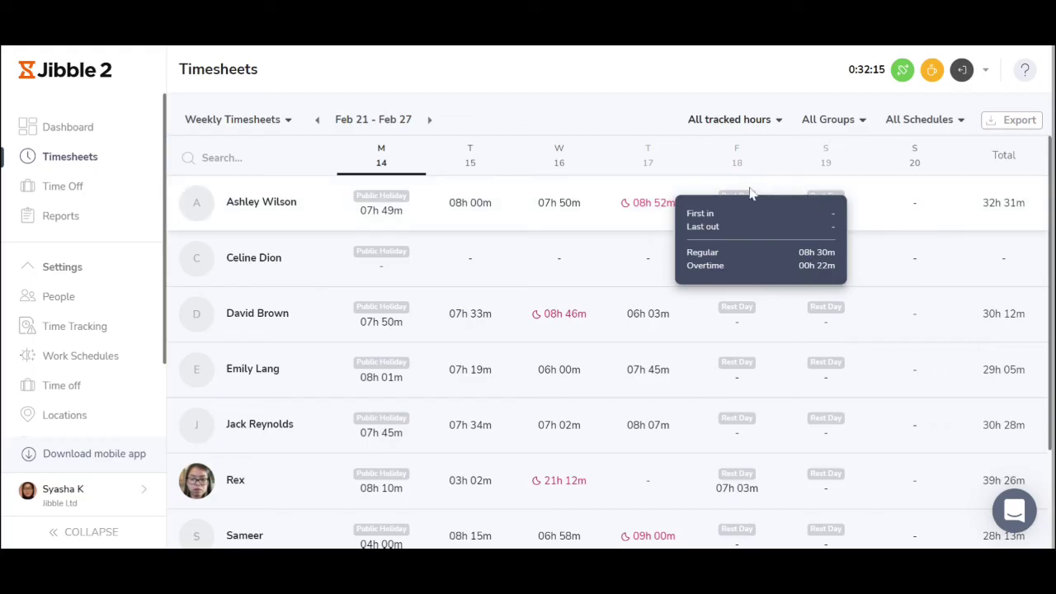
mouse_move(863, 209)
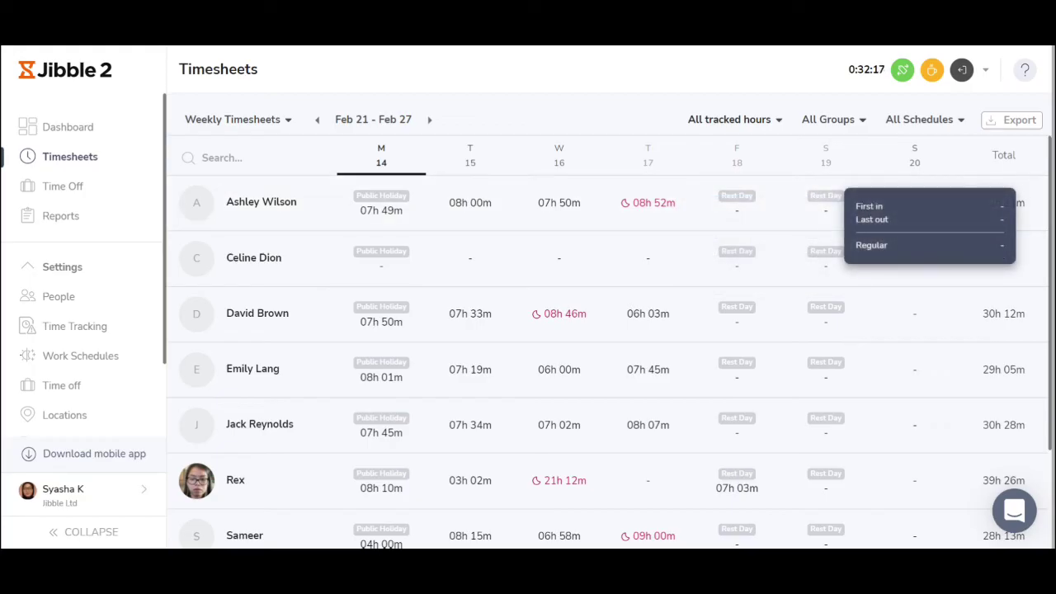
Step: Review the weekly timesheet CSV export options and cancel without exporting
click(999, 129)
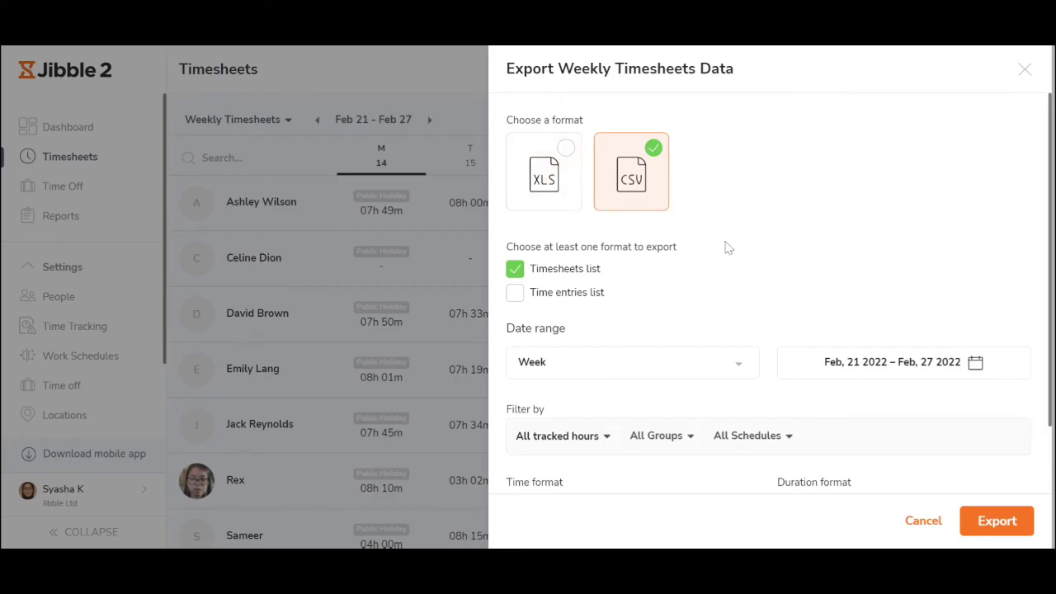
scroll(724, 245, down, 2)
click(929, 522)
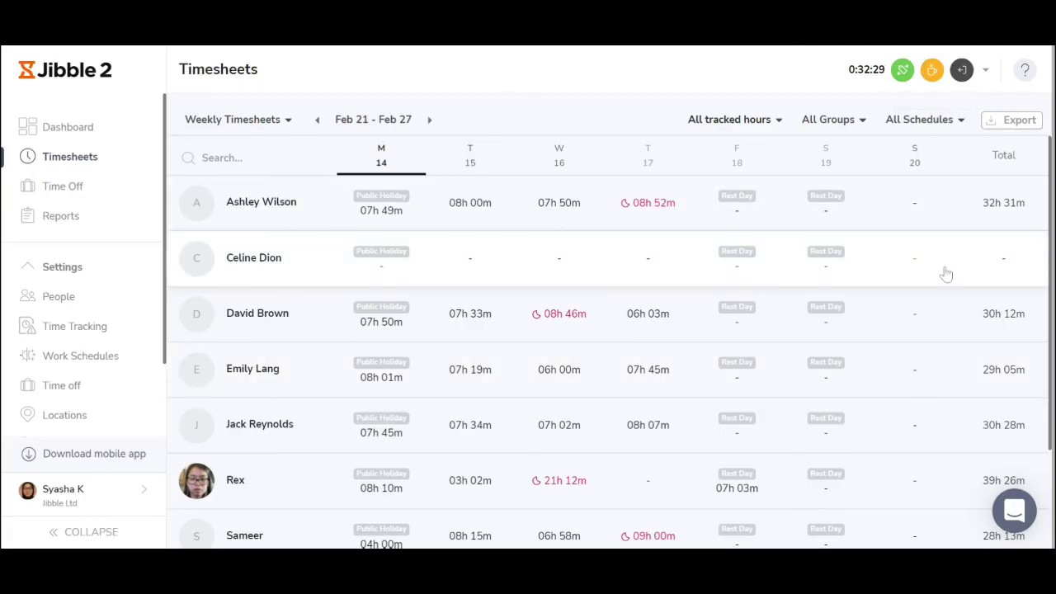
click(61, 216)
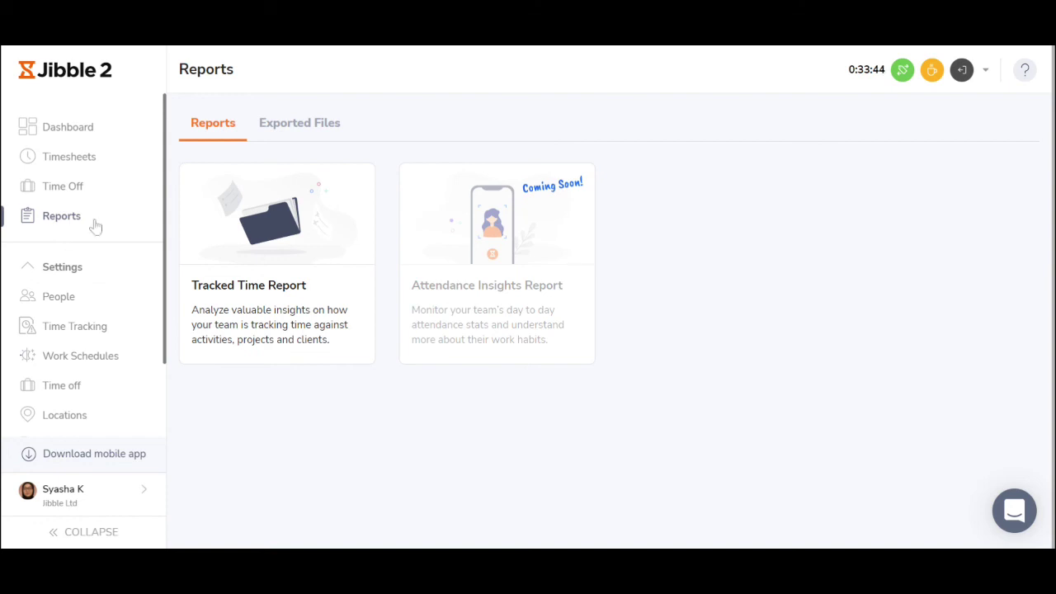
Step: Open the February 2022 Tracked Time Report, check its export options and scroll the Hours Breakdown
click(209, 211)
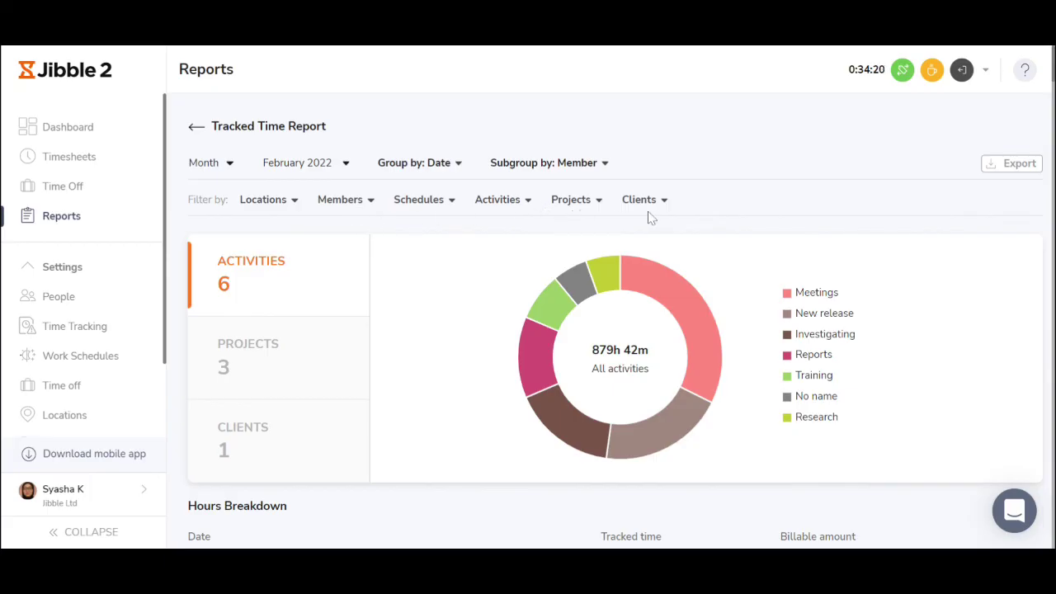
click(1010, 165)
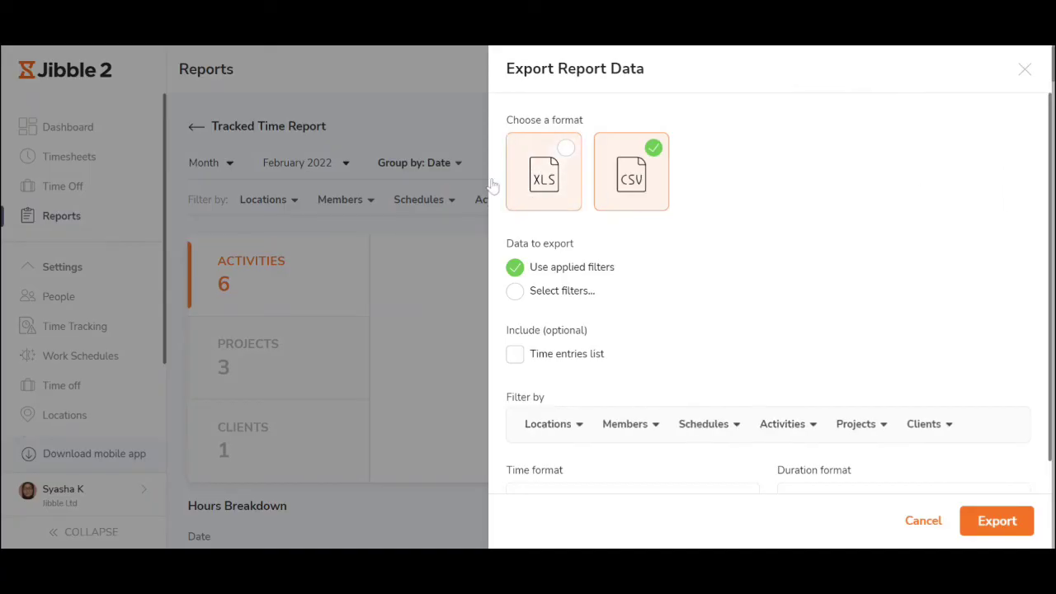
click(455, 140)
scroll(573, 259, down, 4)
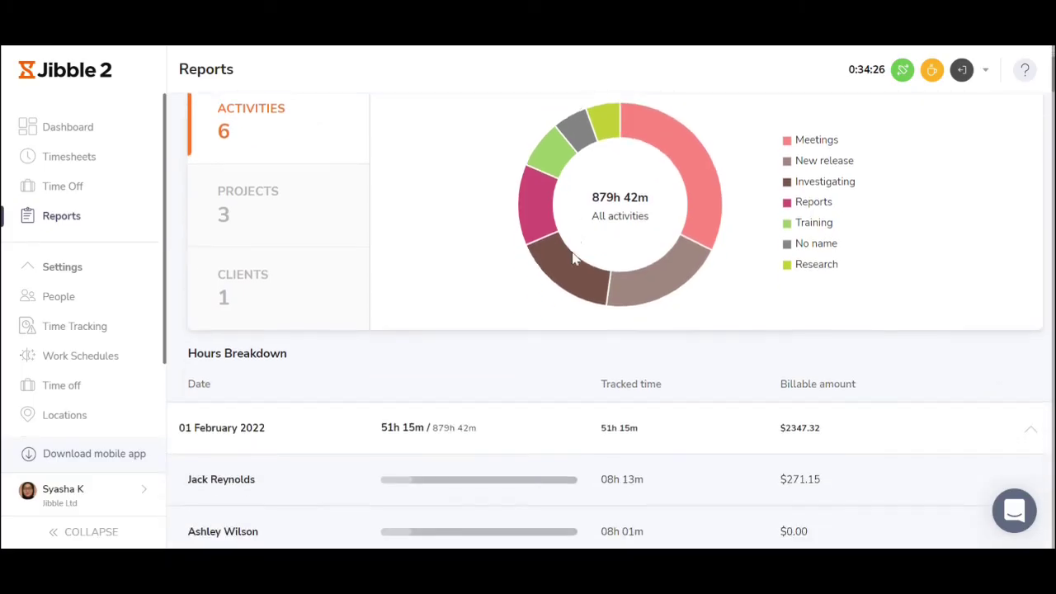
scroll(575, 259, down, 4)
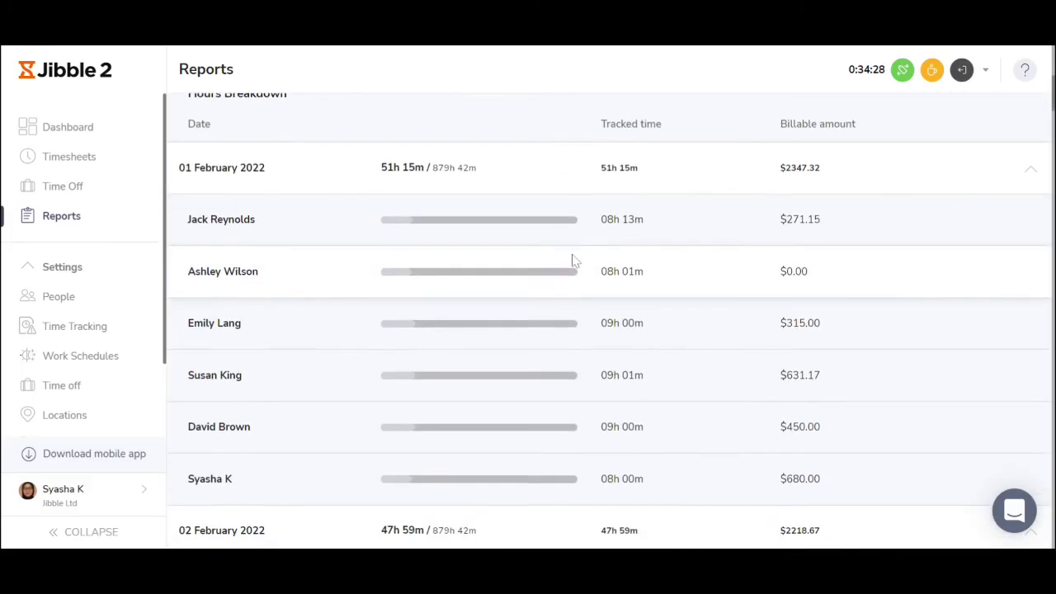
scroll(573, 260, up, 8)
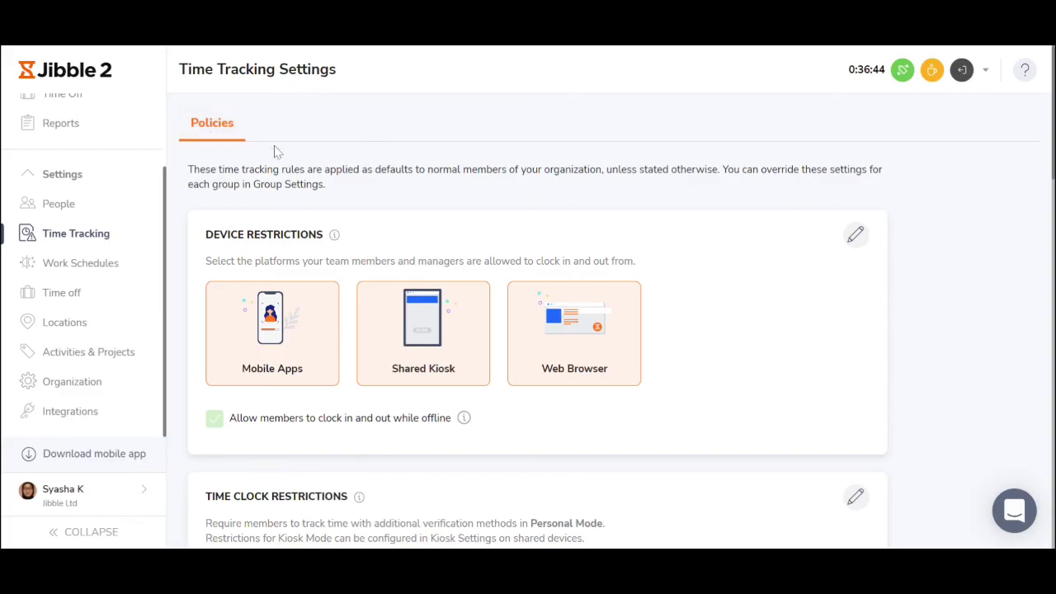
Step: Open Device Restrictions for editing and review the Flexible, Moderate, Strict and Custom time clock levels
click(854, 246)
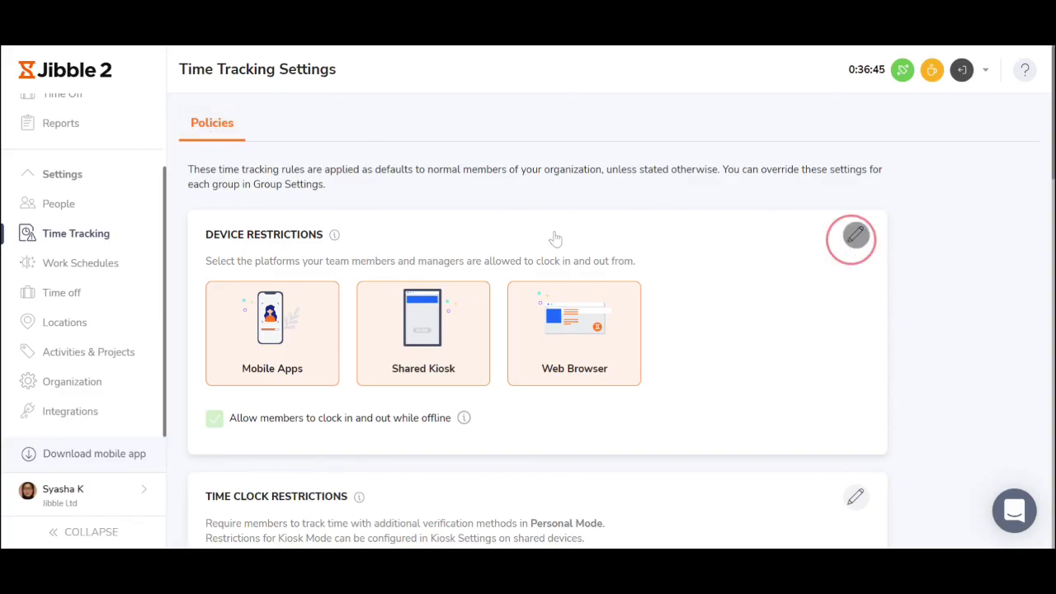
scroll(544, 288, down, 2)
scroll(545, 288, down, 3)
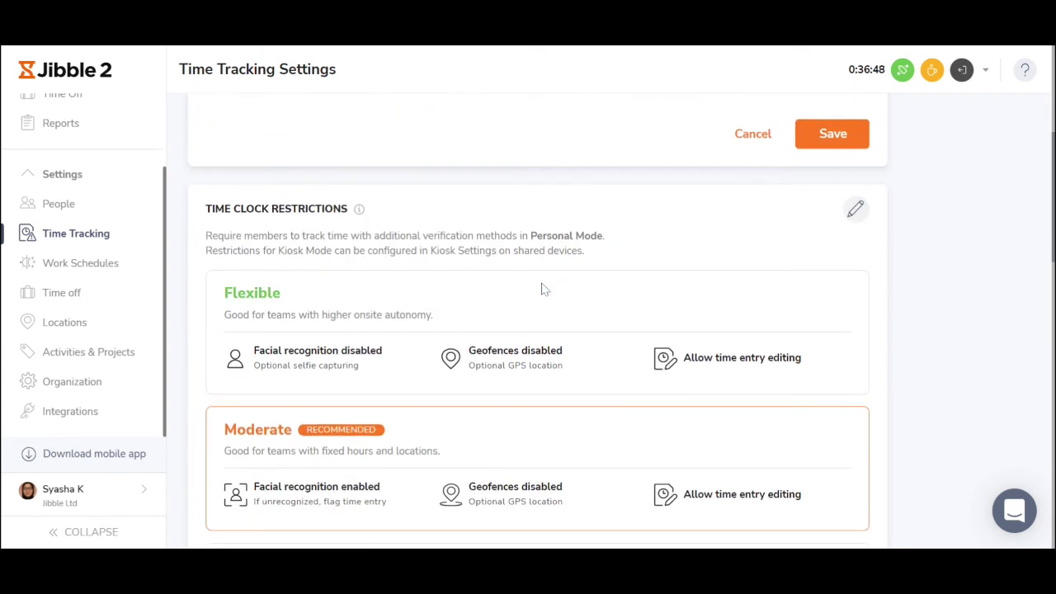
scroll(763, 246, down, 1)
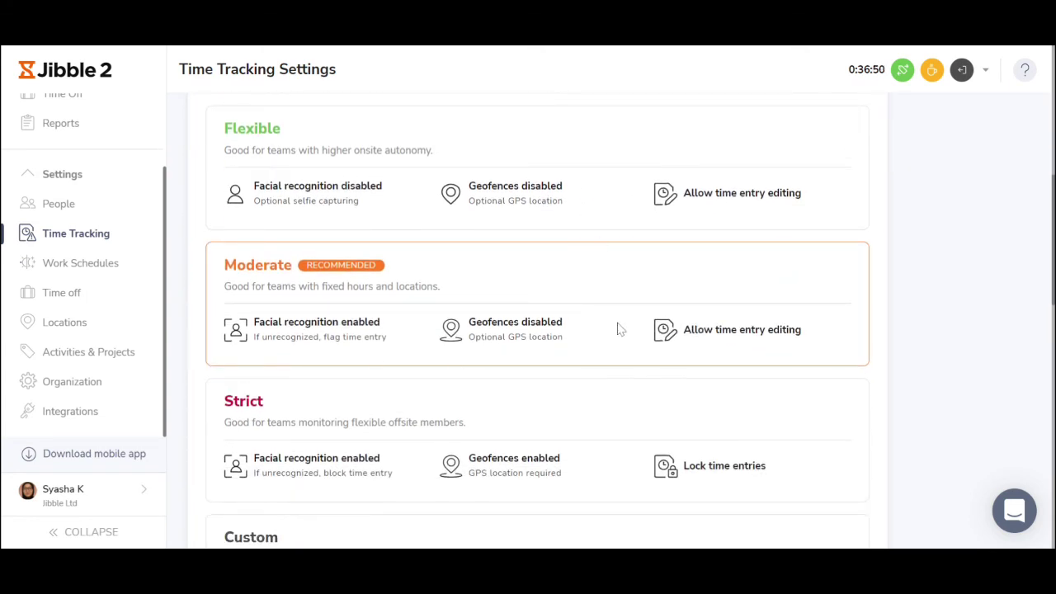
scroll(620, 327, down, 2)
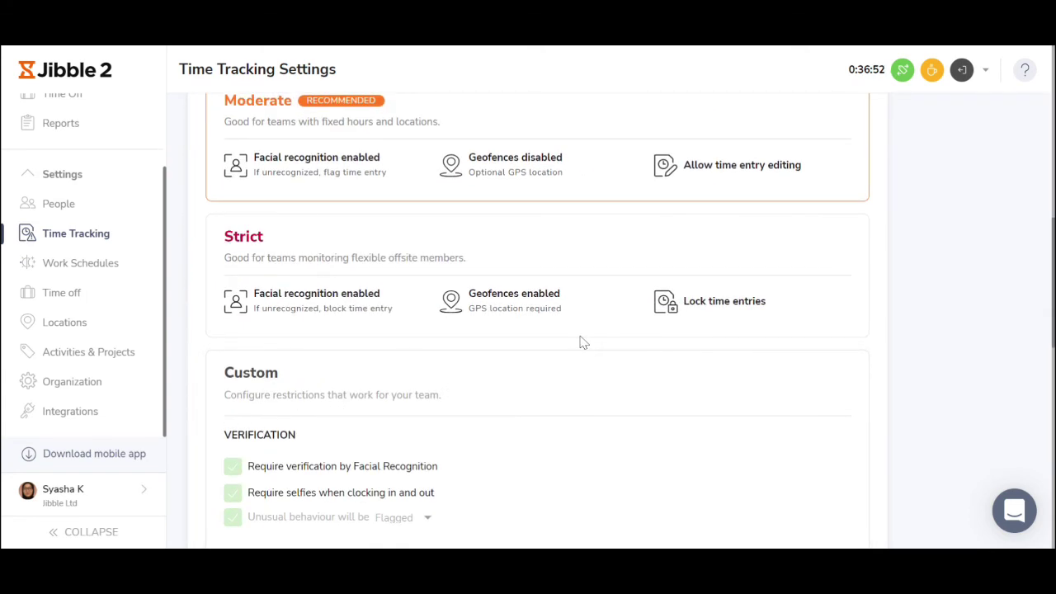